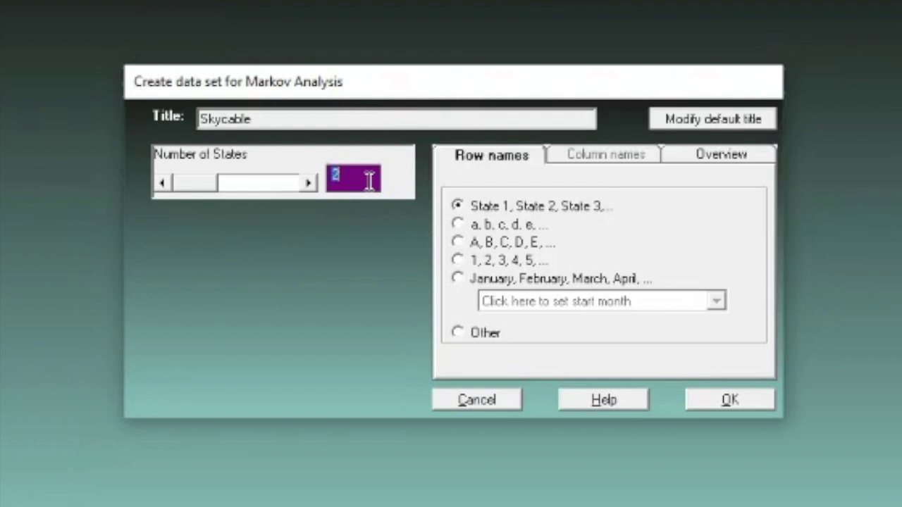
Set the number of states to 4 and create the Skycable Markov analysis data set
type("4")
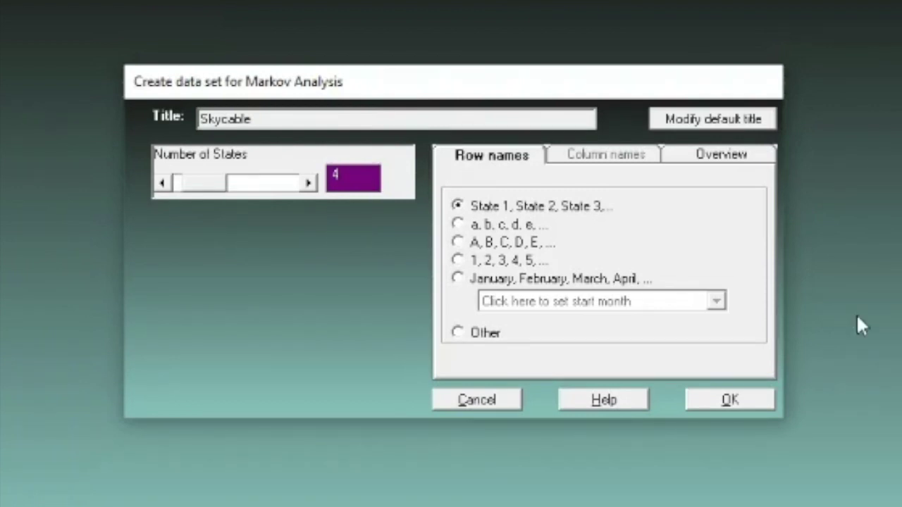
left_click(731, 400)
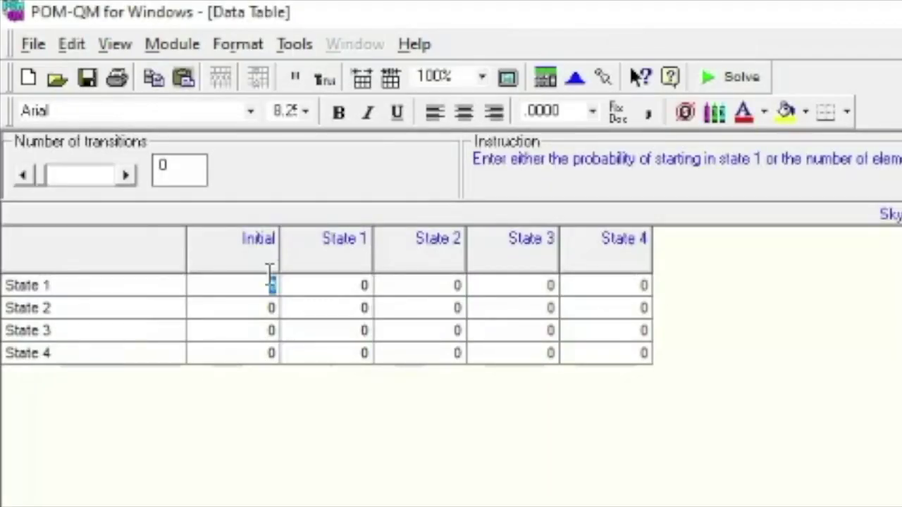
Name the four states Paid, Bad Debt, <1 month and 1-3 months in the data table
left_click(24, 285)
key("shift+Home")
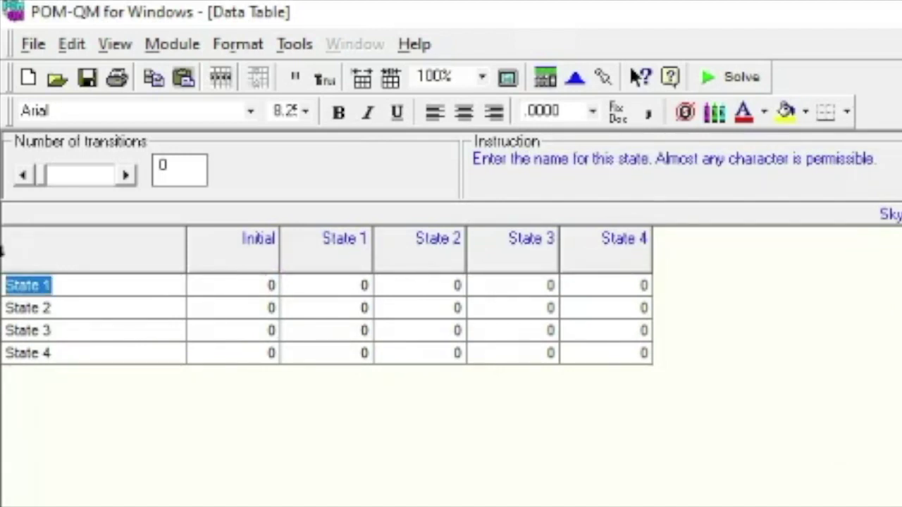
type("Pal")
type("d")
key("Return")
type("Bad Debt")
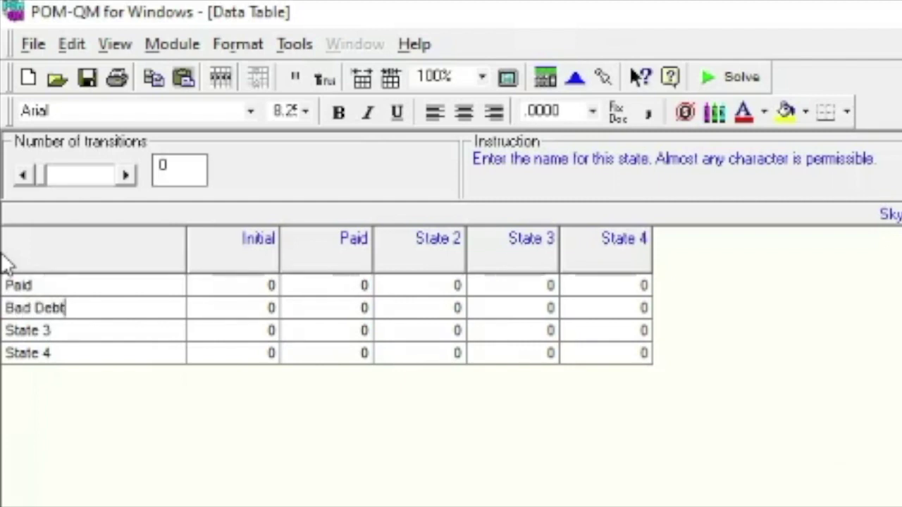
key("Return")
type("<")
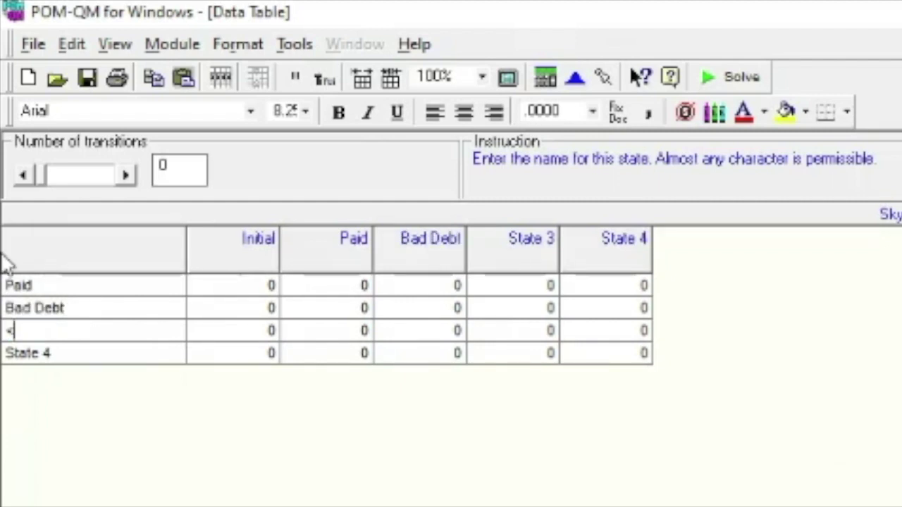
type("1 month")
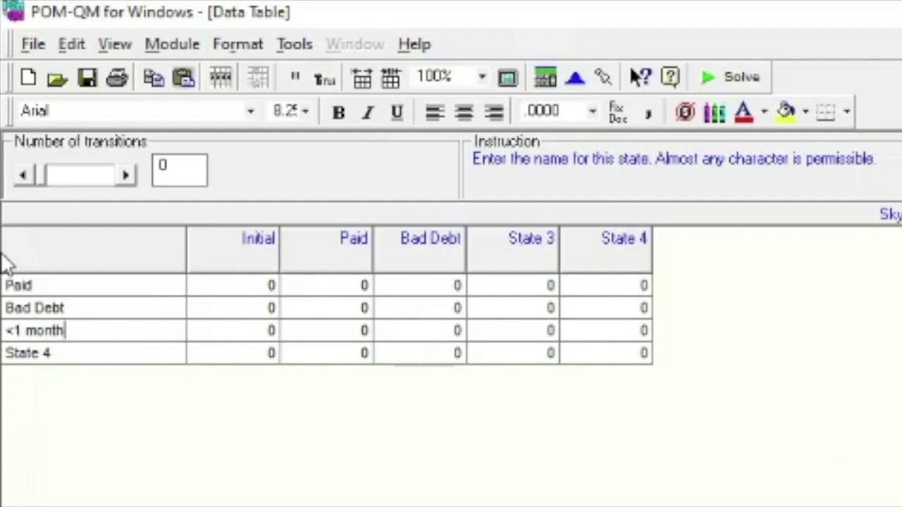
key("Return")
type("1-3 months")
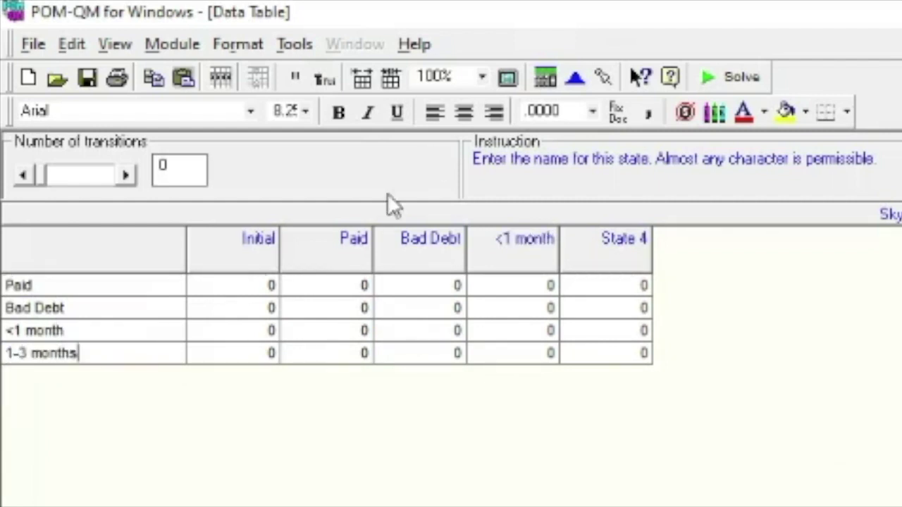
Enter the initial probabilities 0.3 for Paid, 0.1 for Bad Debt, 0.4 for <1 month and 0.2 for 1-3 months
left_click(249, 284)
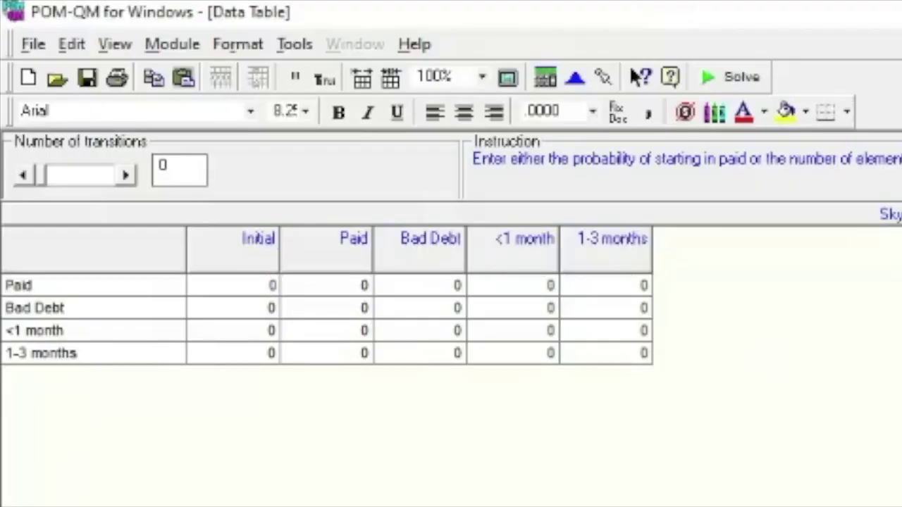
type(".0")
type("3")
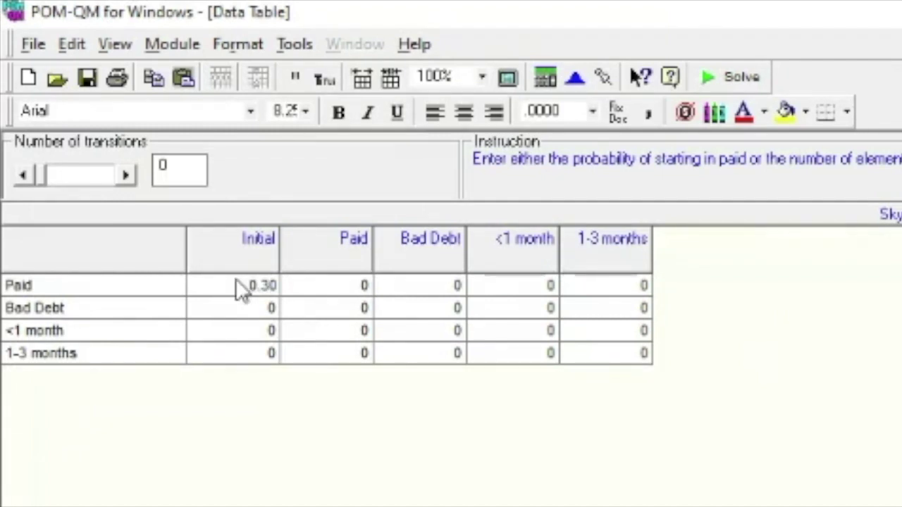
key("Return")
type("0.1")
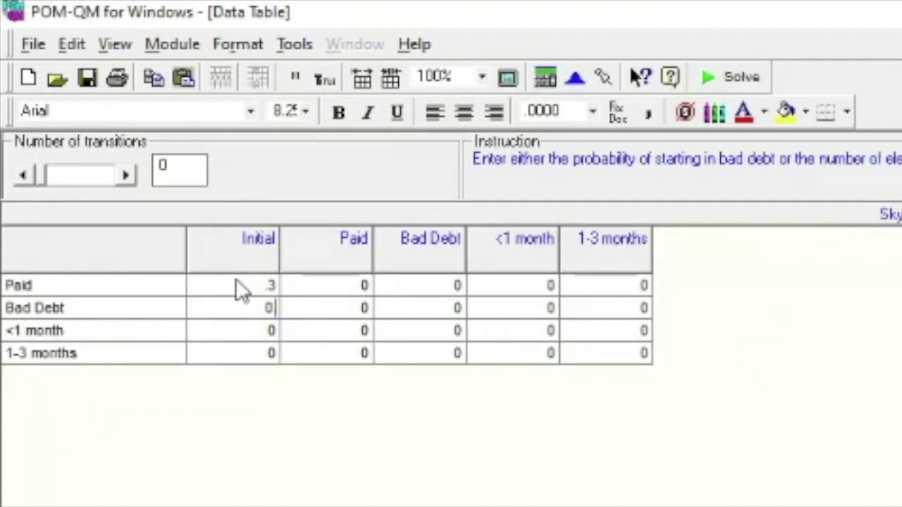
key("Return")
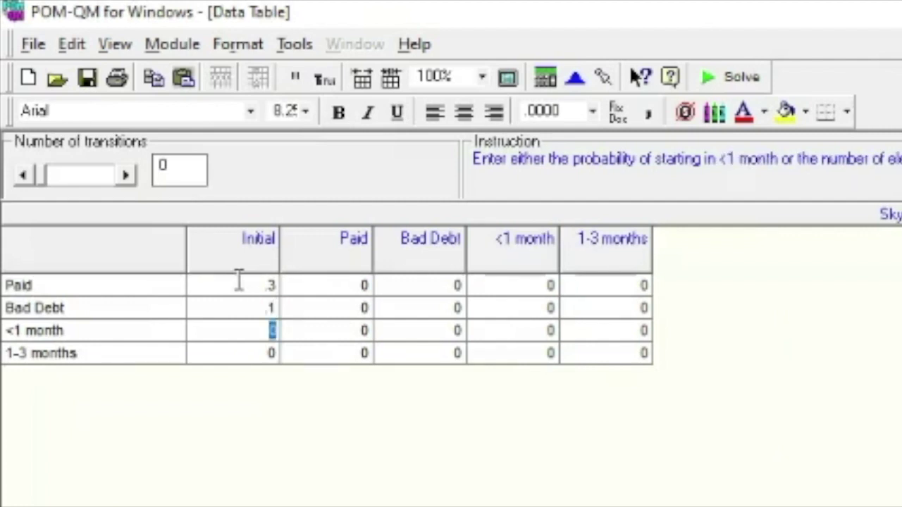
type("0.4")
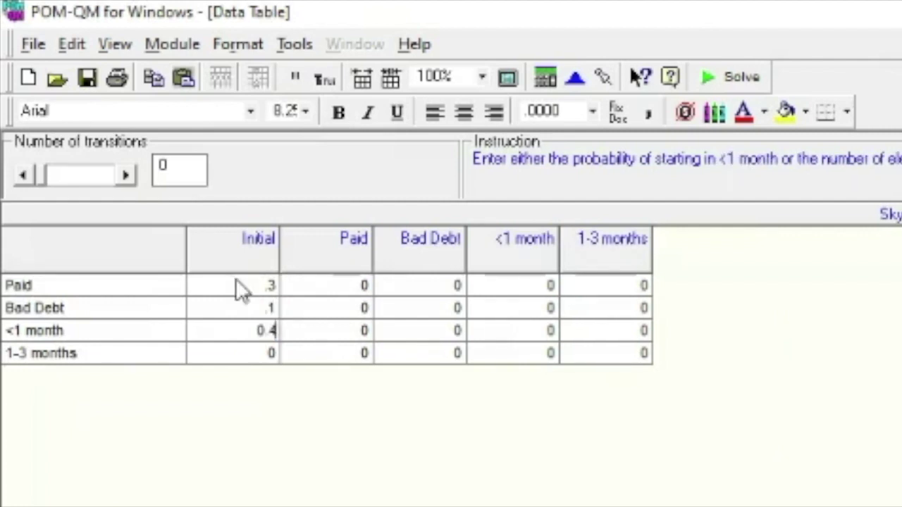
key("Return")
type("0.2")
key("Return")
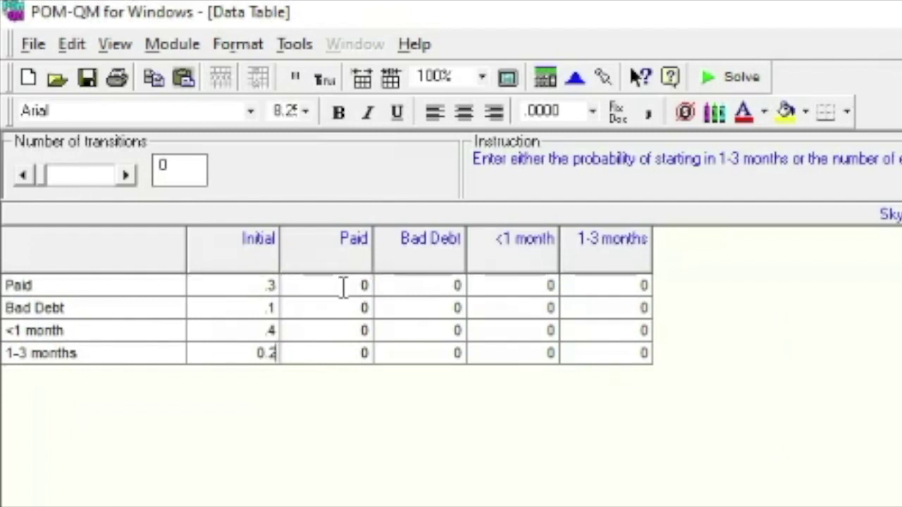
Set the transition probability from Paid to Paid to 1
left_click(342, 286)
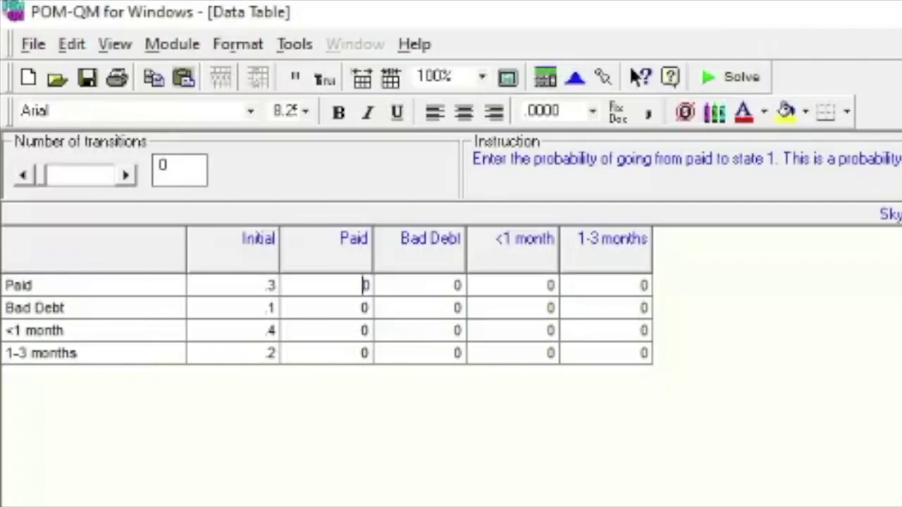
left_click(322, 298)
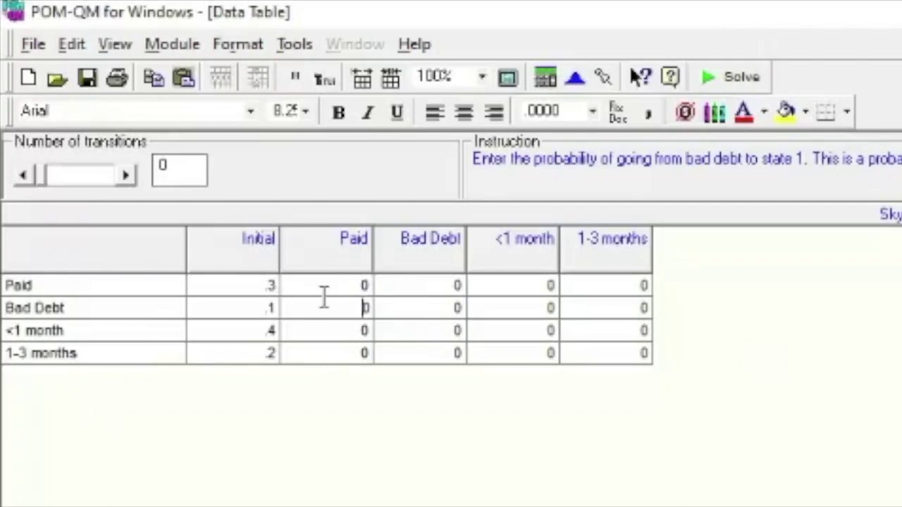
type("1")
left_click(322, 296)
type("1")
key("Return")
key("Return")
key("Return")
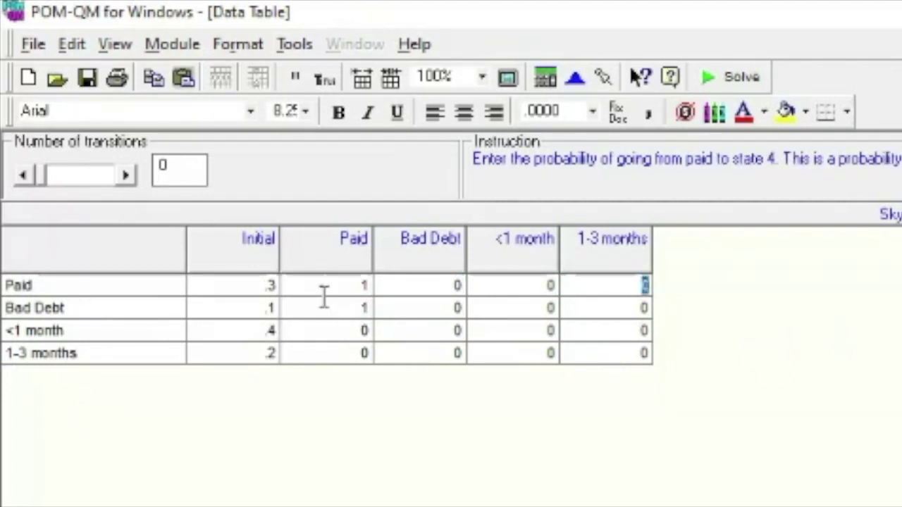
Set the Bad Debt row's transition probabilities to 0 for Paid and 1 for Bad Debt
key("Down")
key("Left")
key("Left")
key("Left")
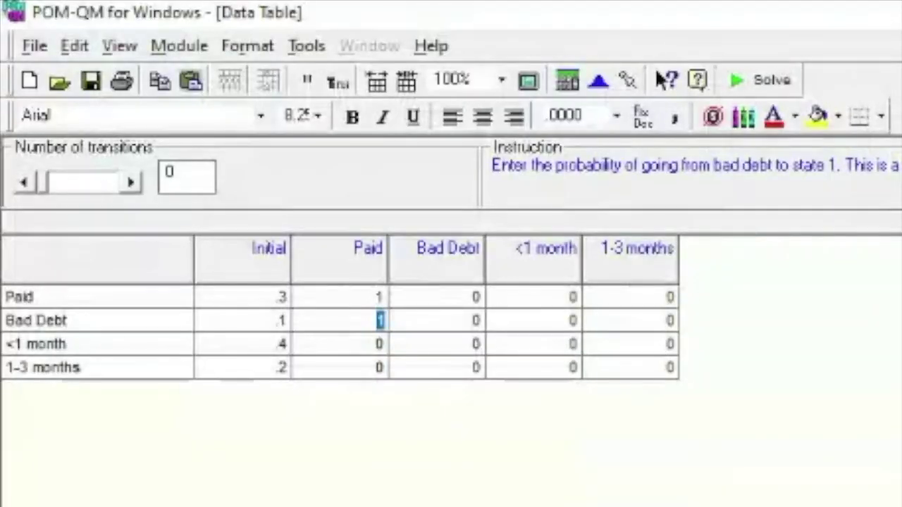
type("0")
key("Return")
type("1")
key("Return")
key("Return")
Check the transition matrix slide and fill the <1 month row with 0.6 to Paid, 0.2 to <1 month and 0.2 to 1-3 months
left_click(465, 344)
left_click(370, 344)
key("alt+Tab")
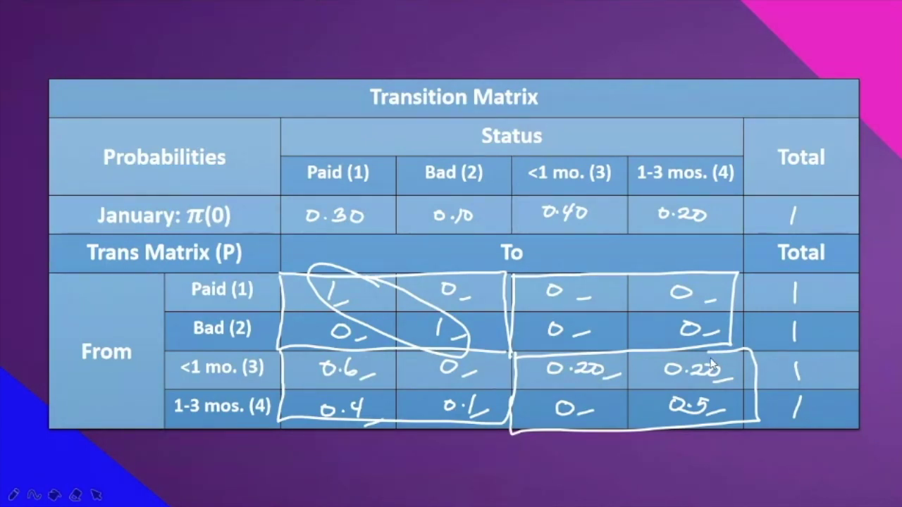
key("alt+Tab")
type("0.6")
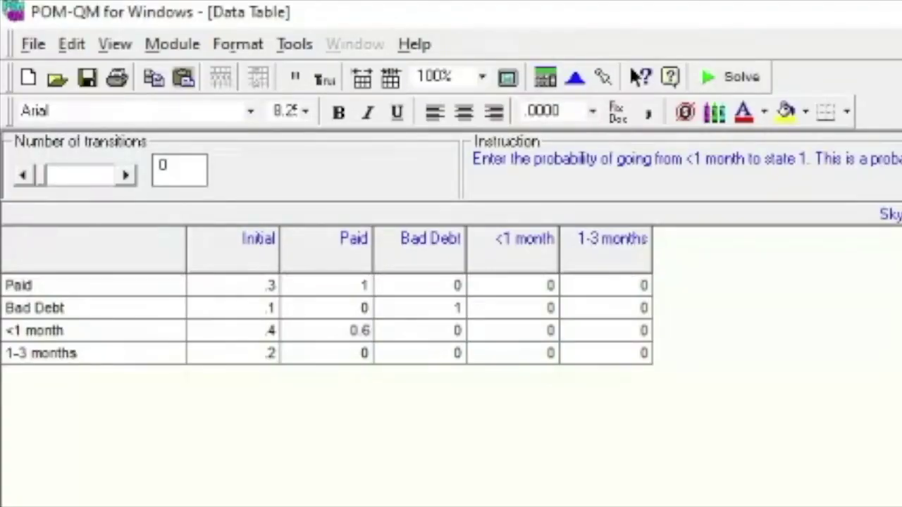
key("Tab")
key("Tab")
type("0.2")
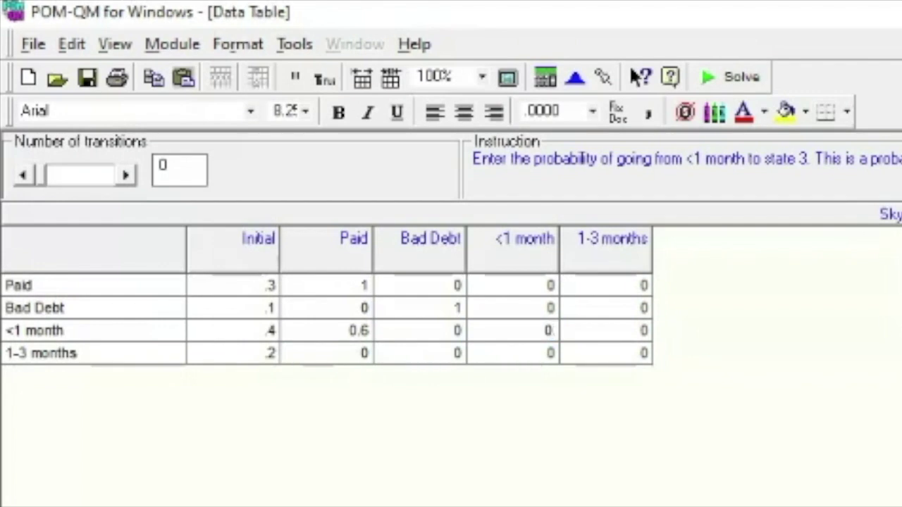
key("Tab")
type("0.2")
Fill the 1-3 months row with 0.4 to Paid, 0.1 to Bad Debt, 0 to <1 month and 0.5 to 1-3 months
key("Down")
key("Left")
key("Left")
key("Left")
key("alt+Tab")
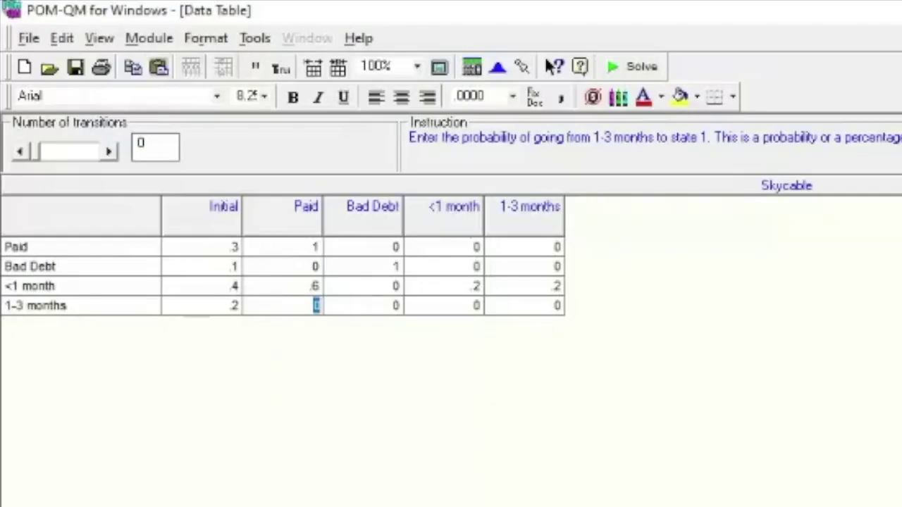
type("0.4")
key("Return")
type("0.1")
key("Return")
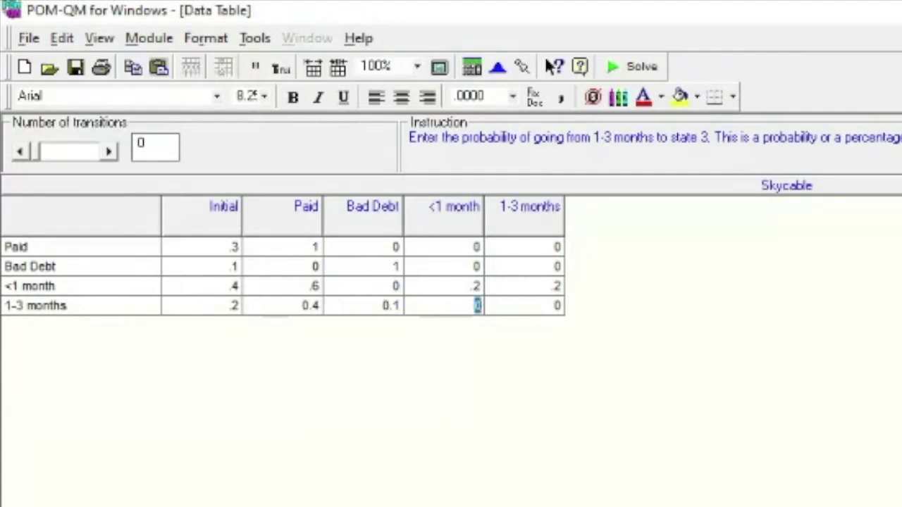
key("Return")
type("0.9")
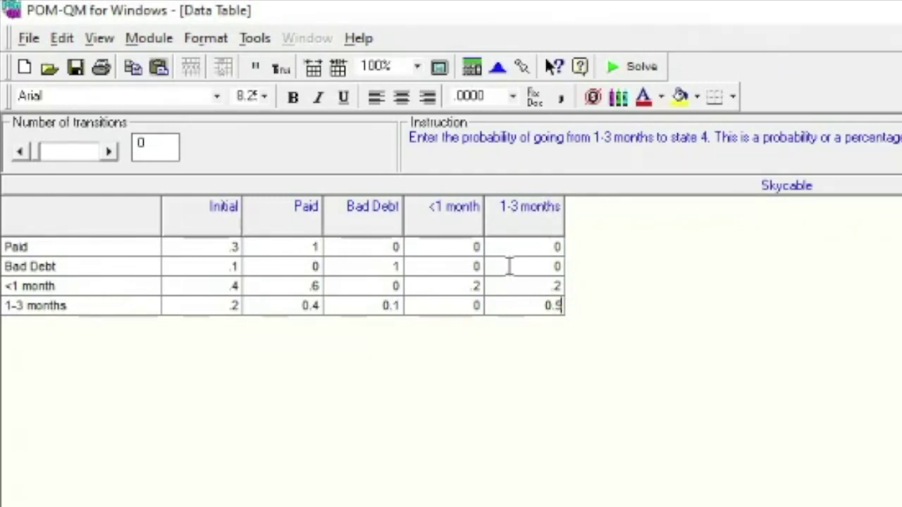
Solve the Markov model and examine the ending probabilities for Paid and Bad Debt
left_click(638, 71)
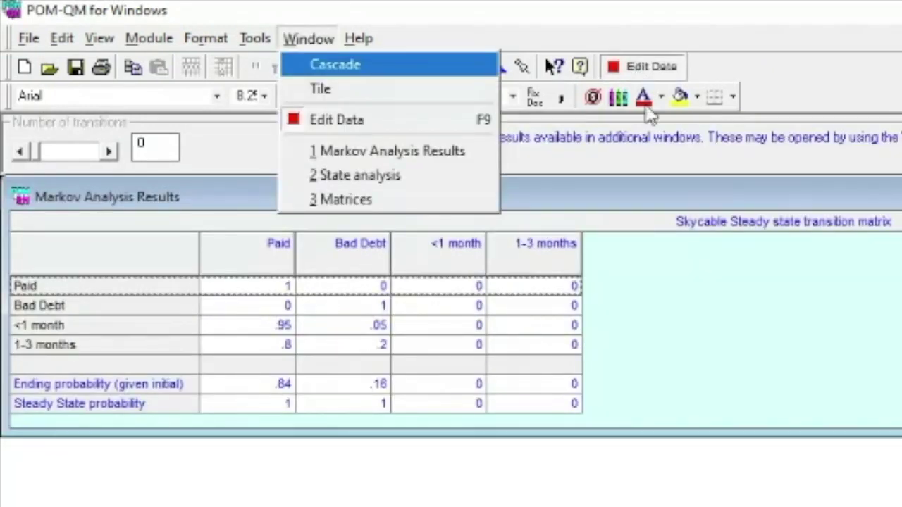
left_click(631, 201)
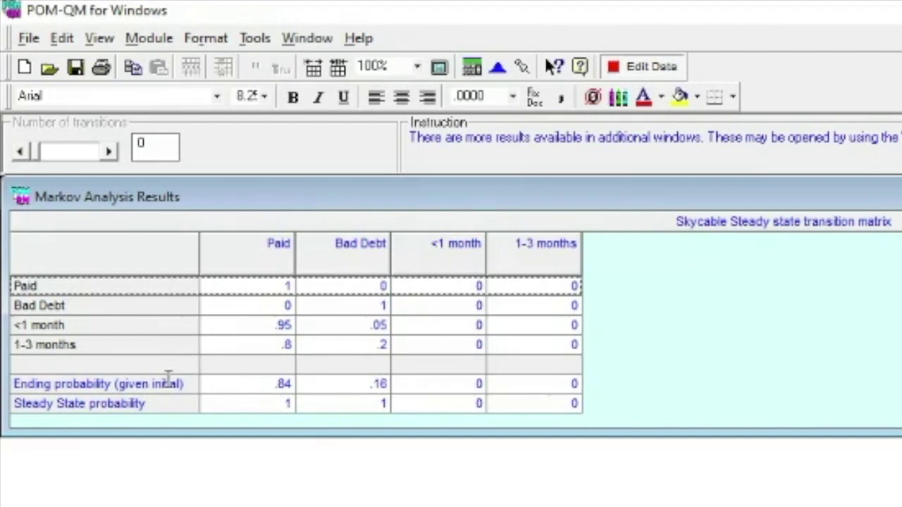
left_click(253, 384)
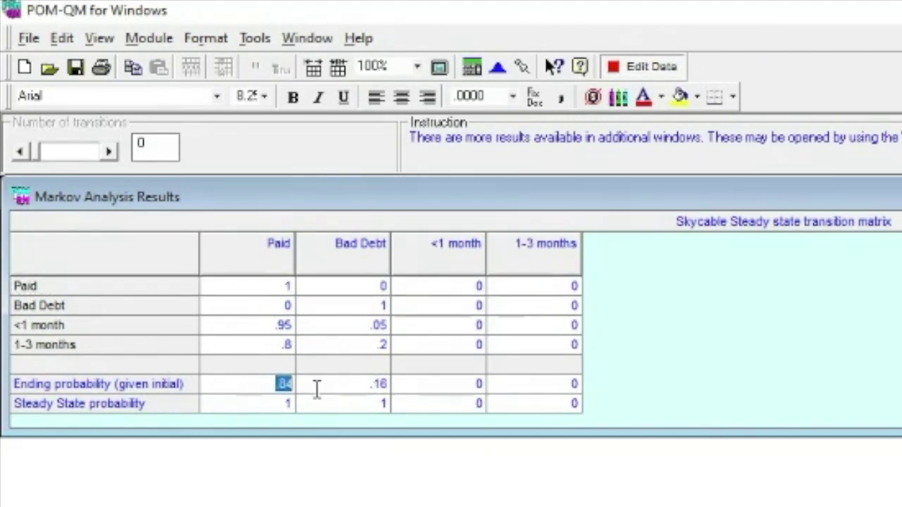
left_click(361, 383)
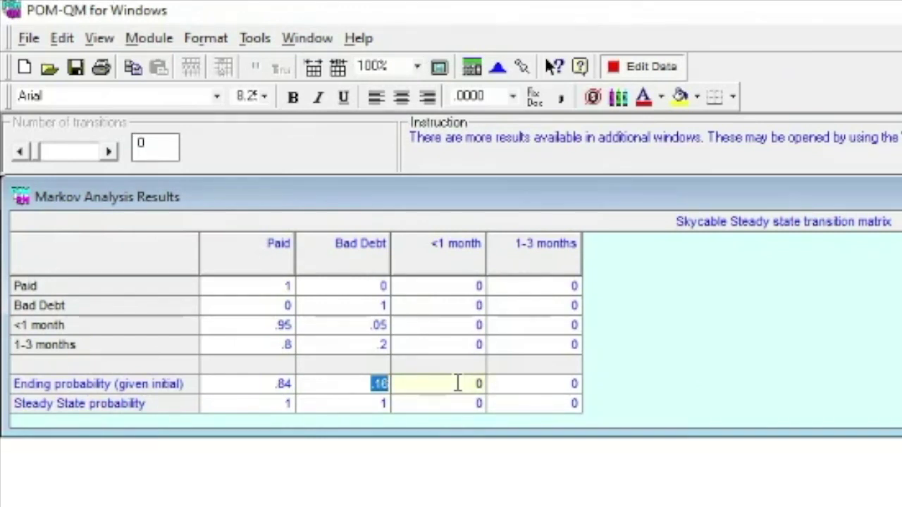
Switch to the presentation and review the accounts table, the transition probability calculations and the state diagram
key("alt+Tab")
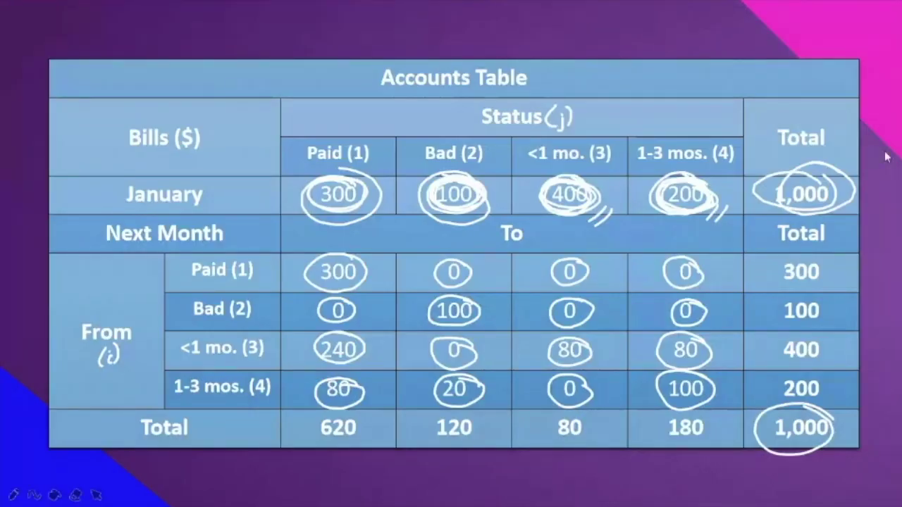
key("alt+Tab")
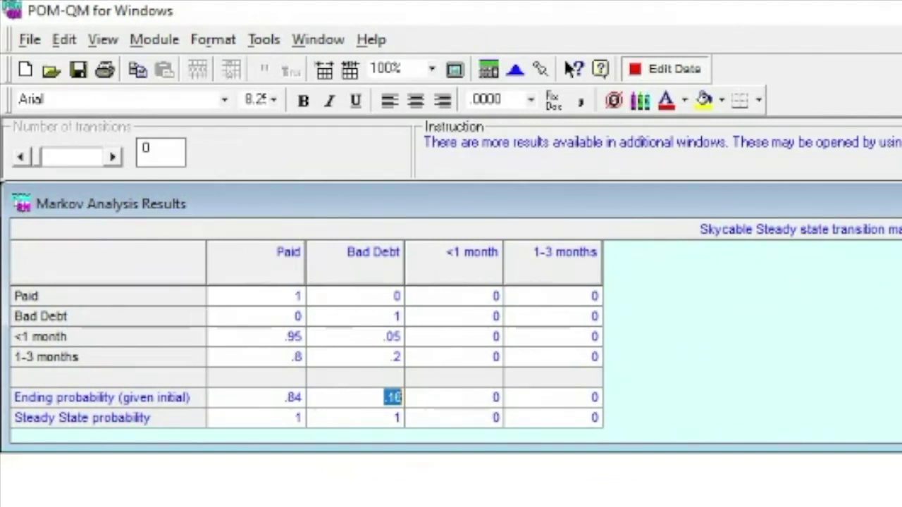
key("alt+Tab")
key("Right")
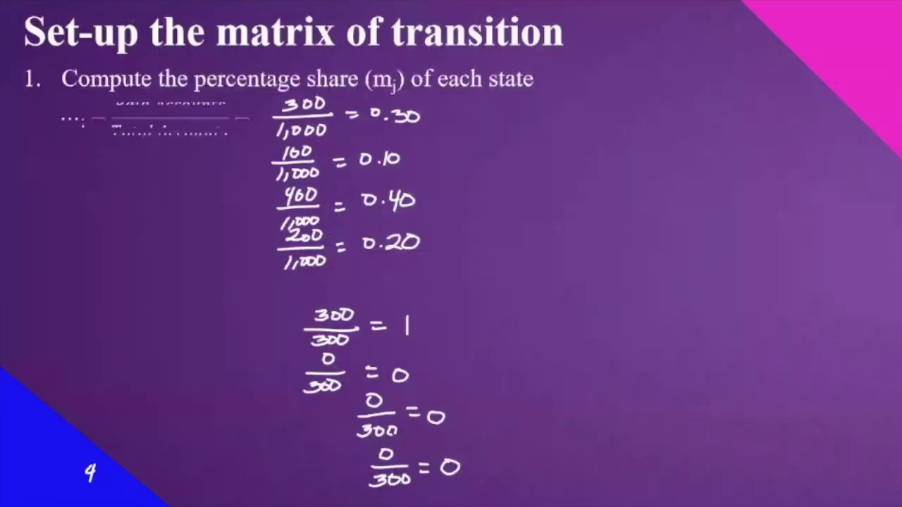
key("Right")
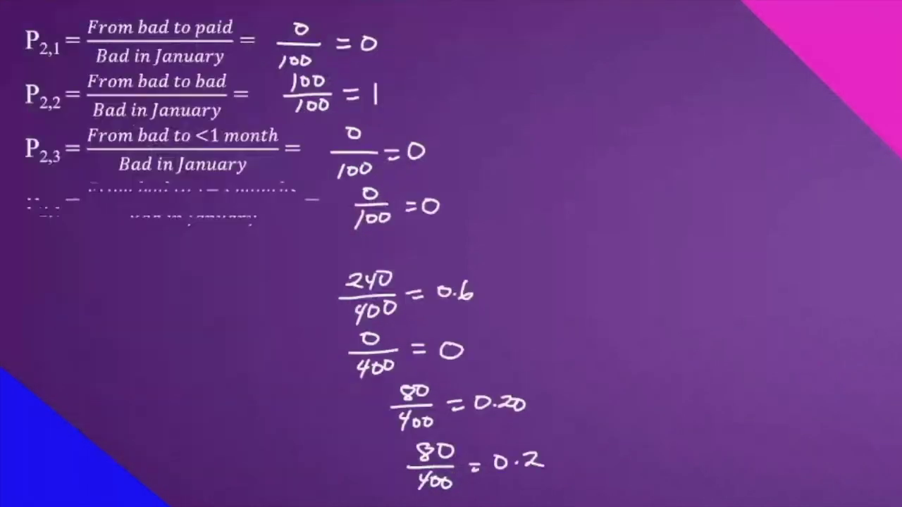
key("Right")
key("Right")
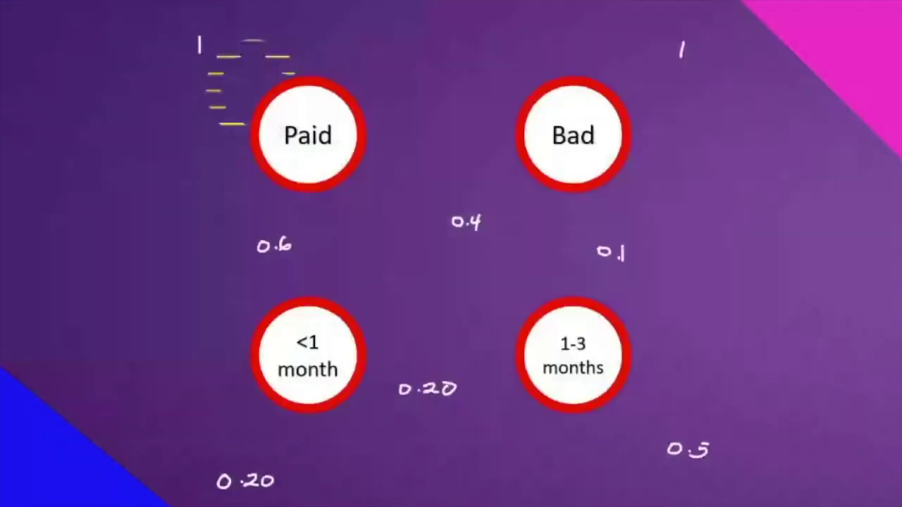
key("Right")
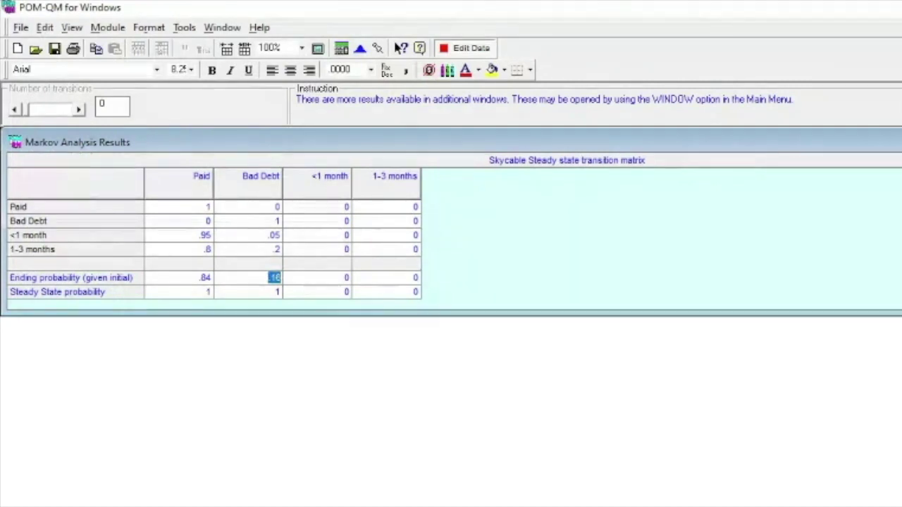
Show the State analysis results in POM-QM and examine the type assigned to each state
left_click_drag(550, 237, 577, 323)
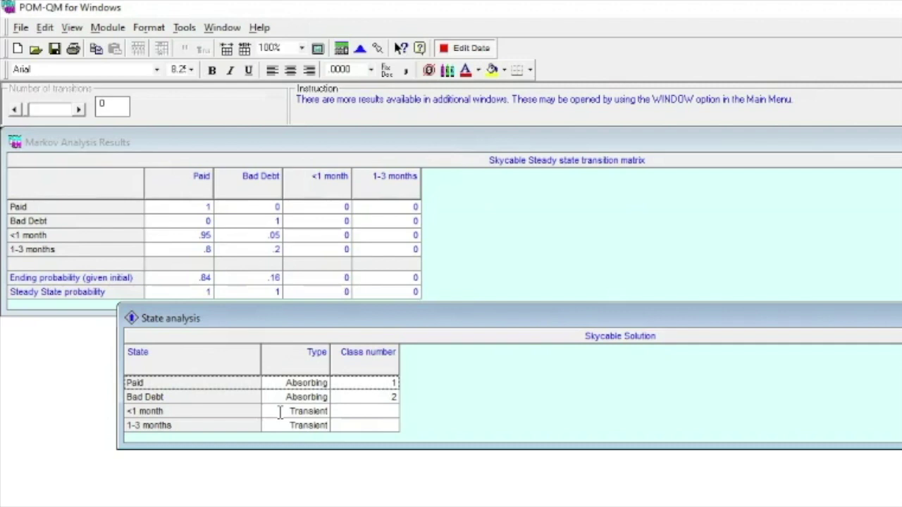
left_click_drag(315, 411, 341, 410)
left_click_drag(275, 422, 354, 428)
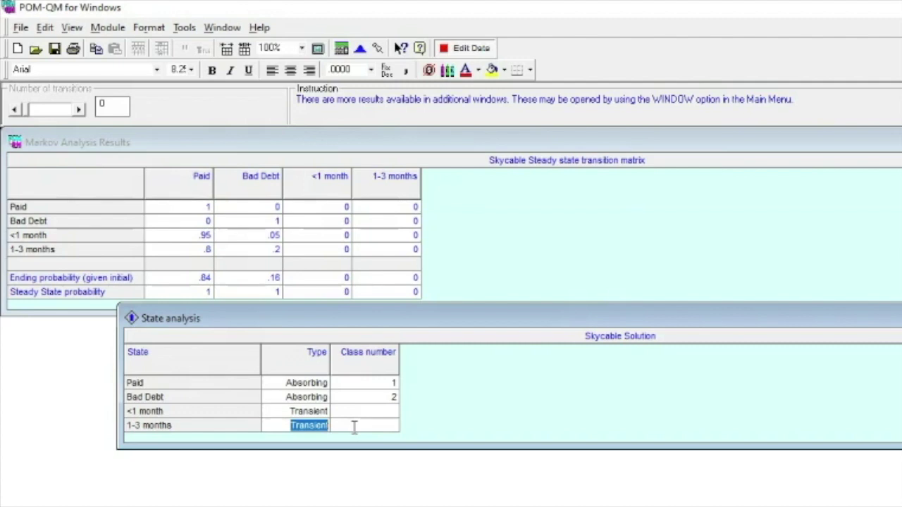
left_click(278, 396)
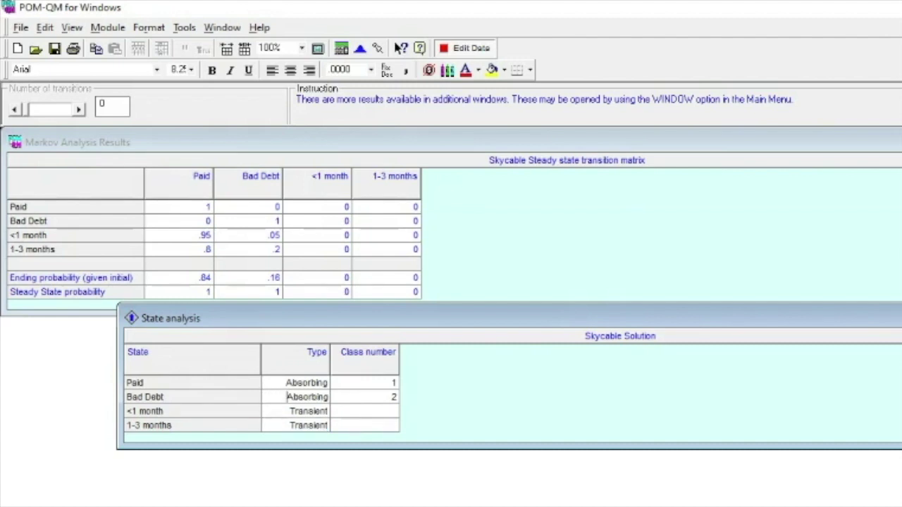
Show the Matrices results and examine the <1 month probabilities for Paid and Bad Debt in the FA matrix
key("ctrl+F6")
left_click_drag(234, 262, 384, 173)
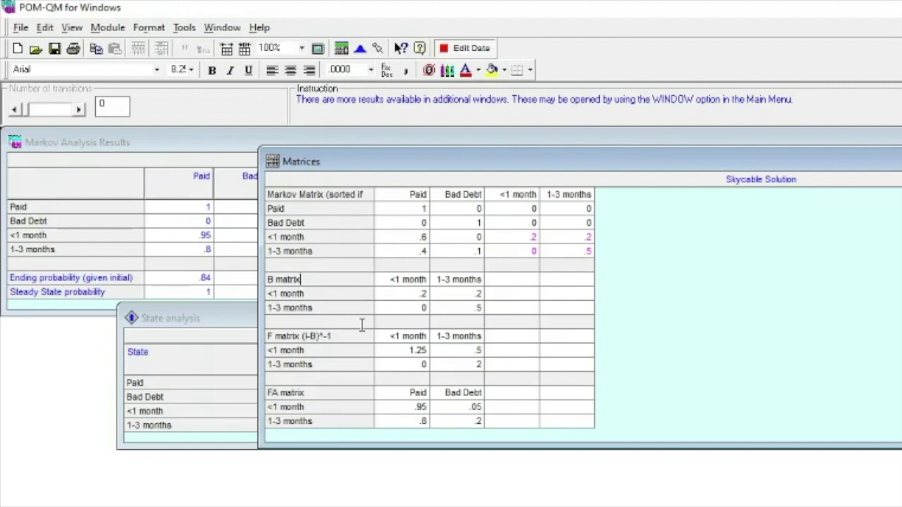
left_click(420, 408)
left_click(475, 407)
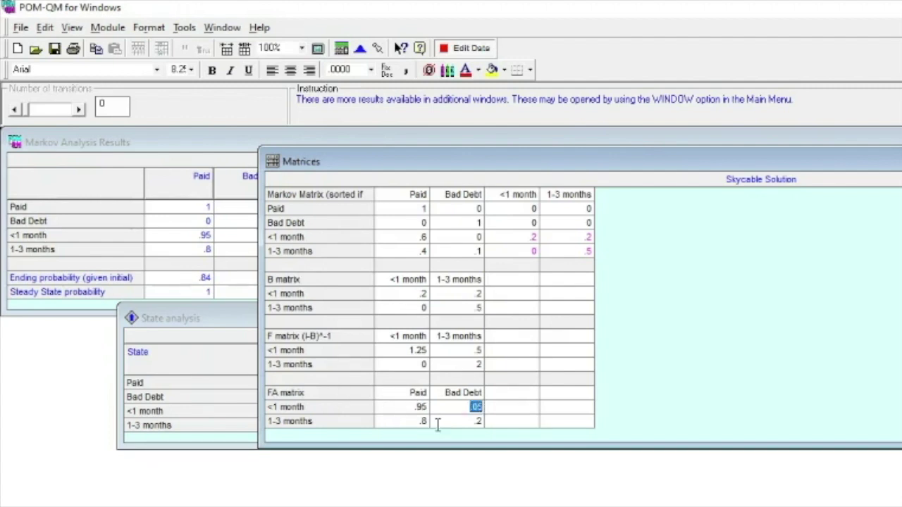